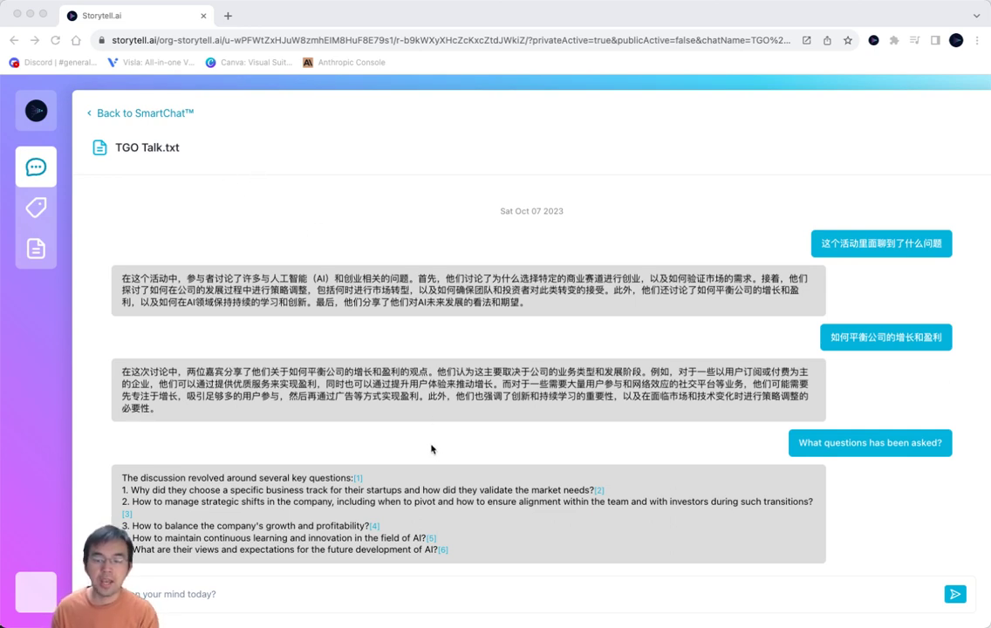
Step: Highlight text from the earlier English question and the Chinese questions and replies in the chat
triple_click(873, 442)
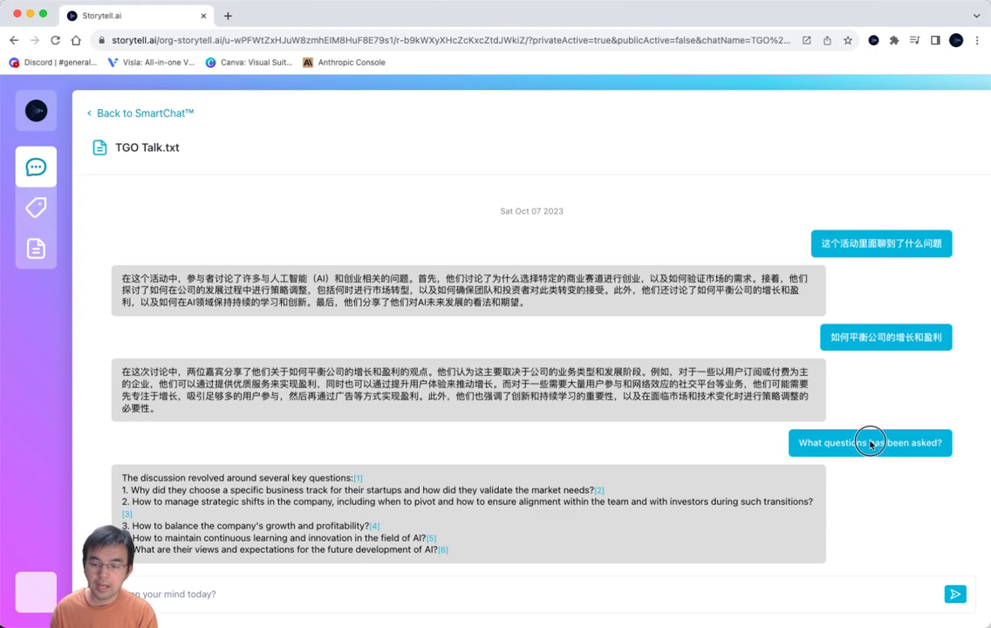
mouse_move(724, 273)
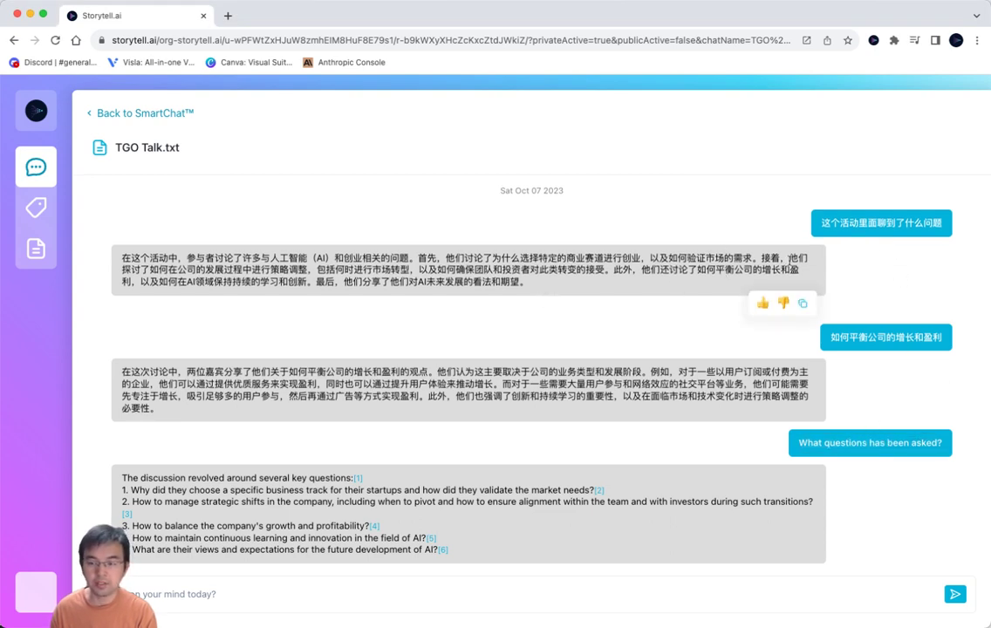
click(894, 232)
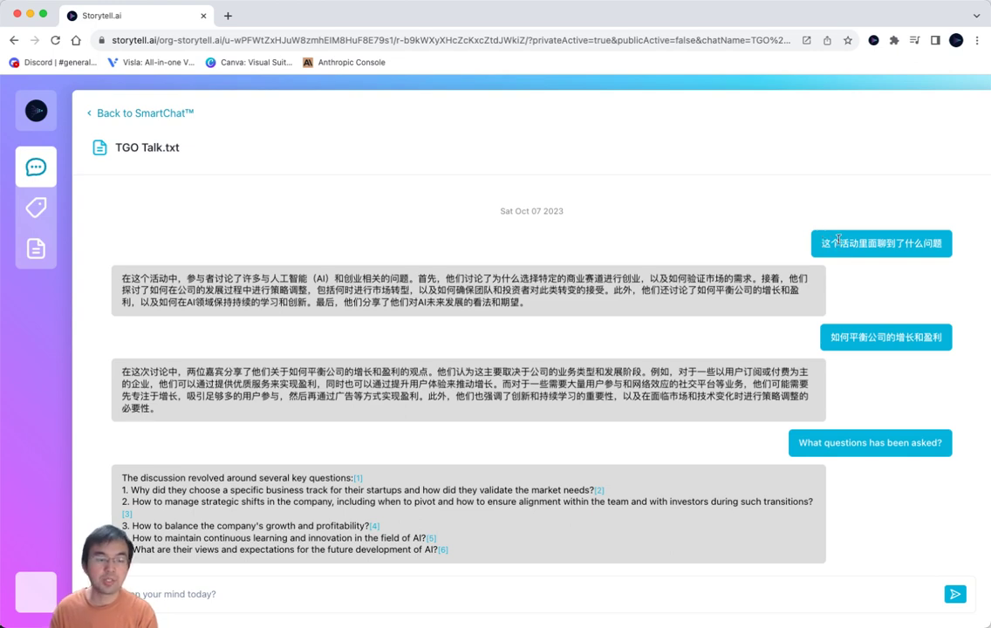
drag(819, 247, 946, 245)
mouse_move(122, 367)
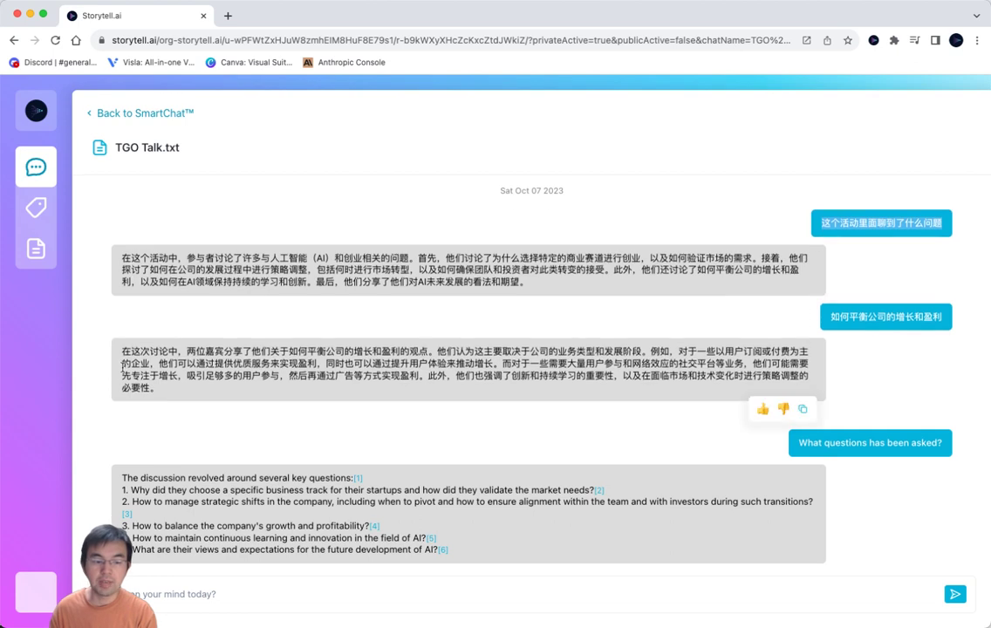
drag(123, 353, 170, 384)
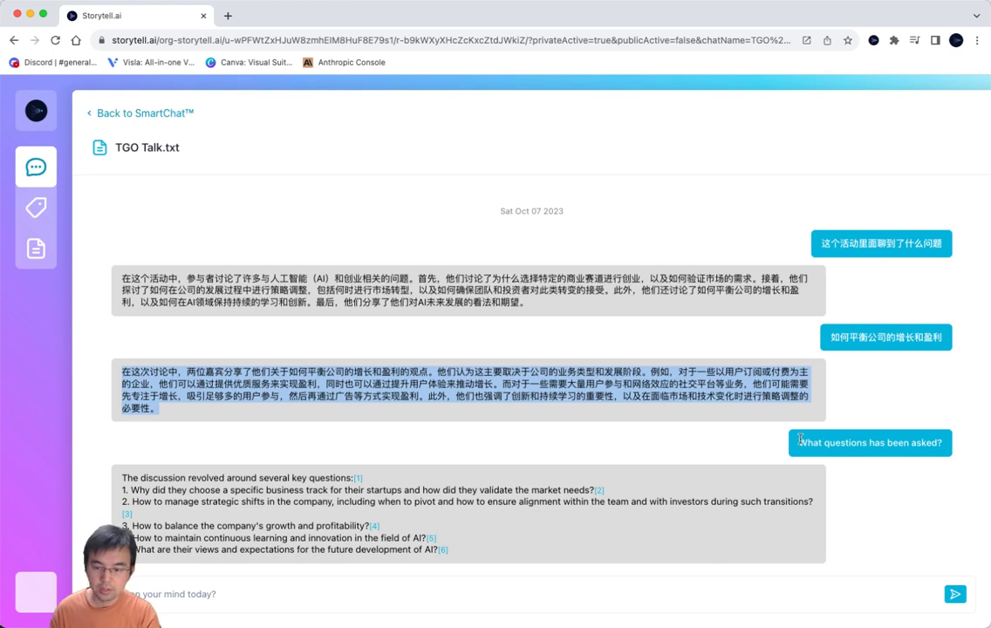
drag(106, 552, 58, 550)
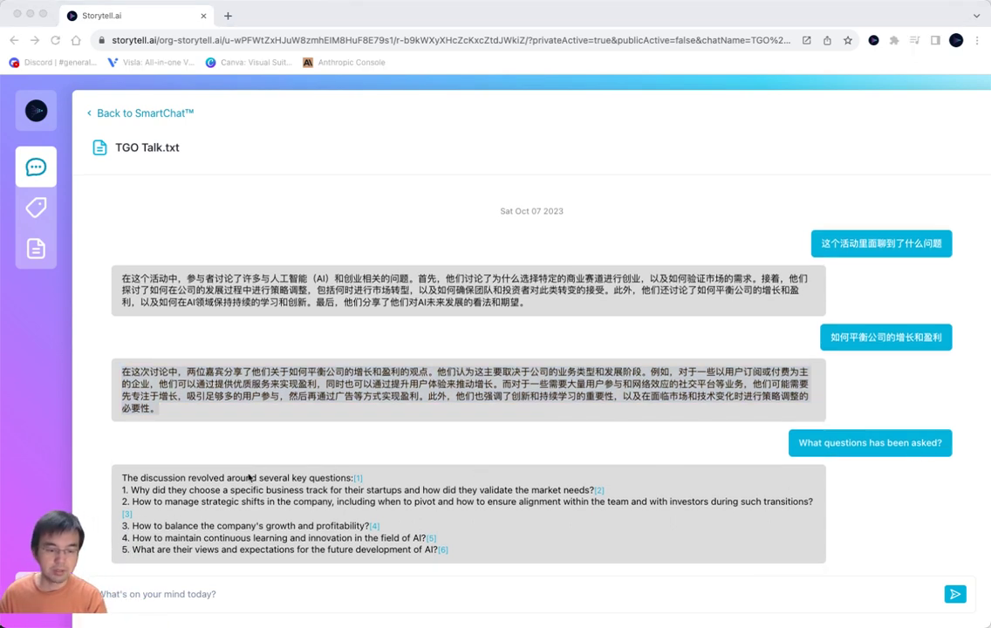
Step: Copy listed question 1 about choosing business tracks into the message box and send it
click(129, 475)
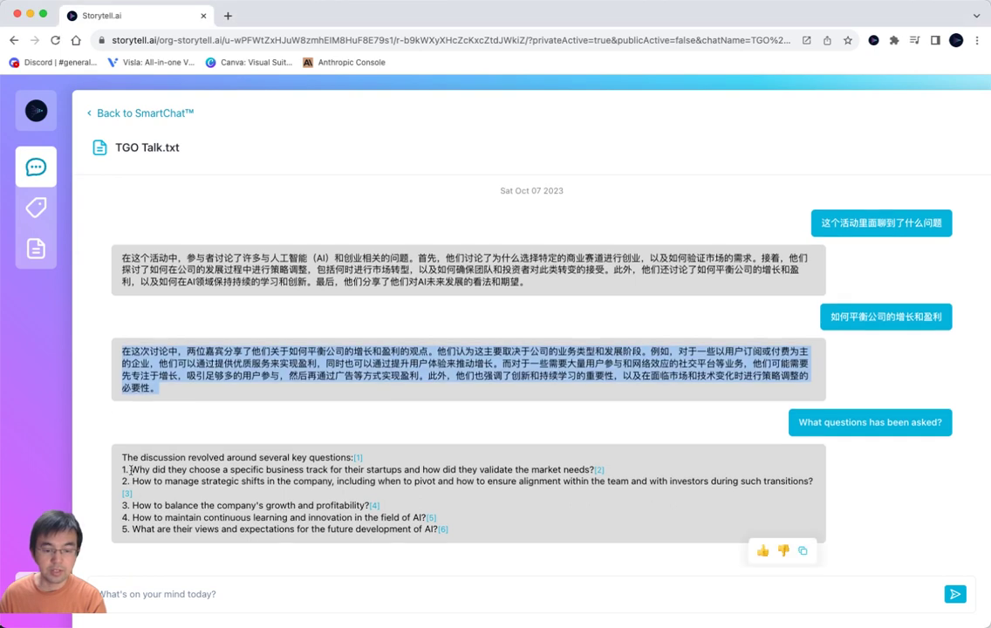
drag(130, 471, 595, 472)
key(super+c)
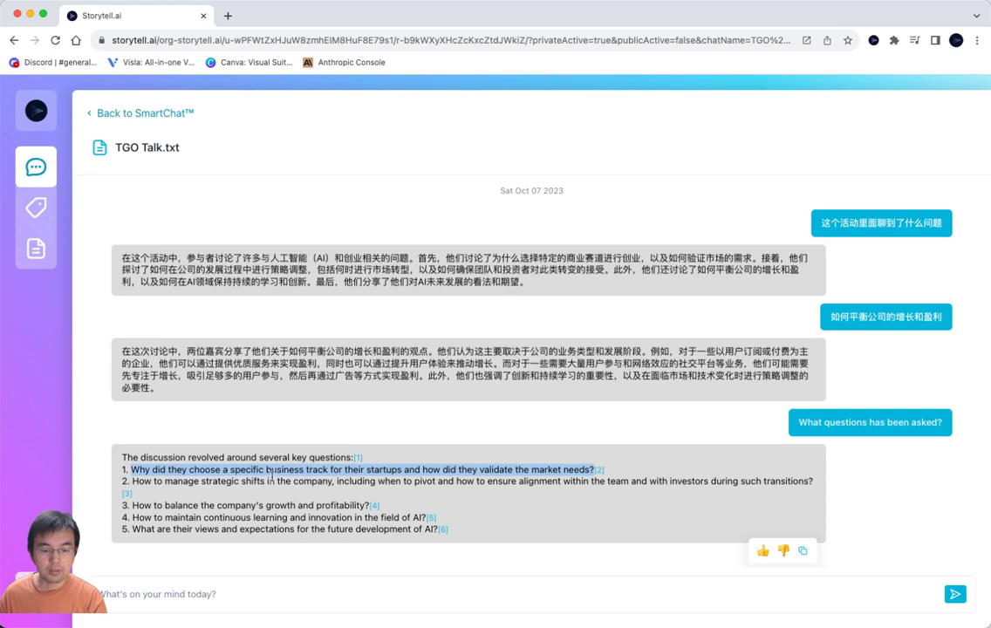
click(224, 502)
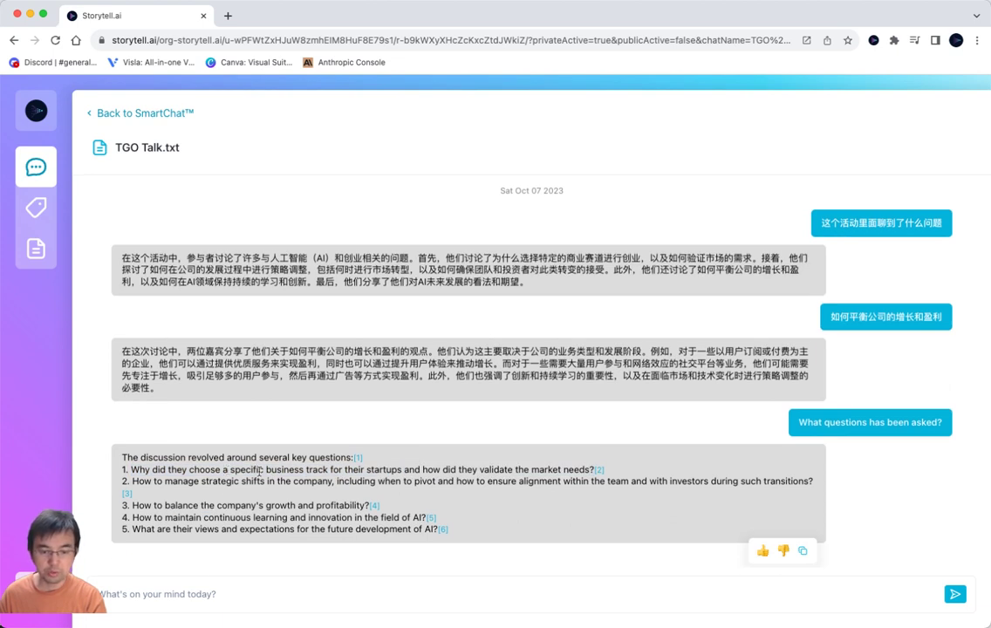
click(103, 580)
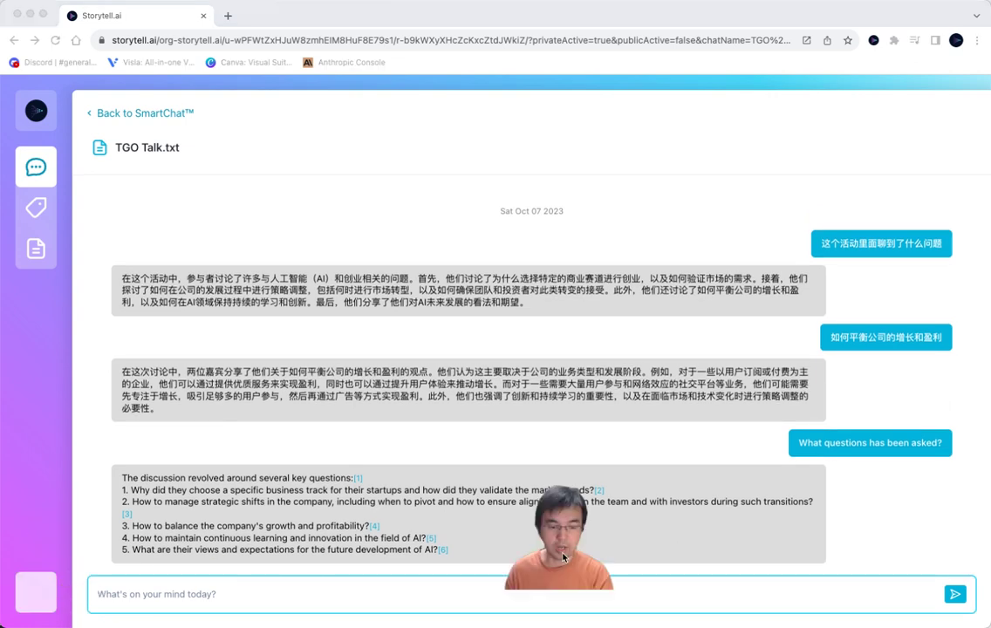
key(super+v)
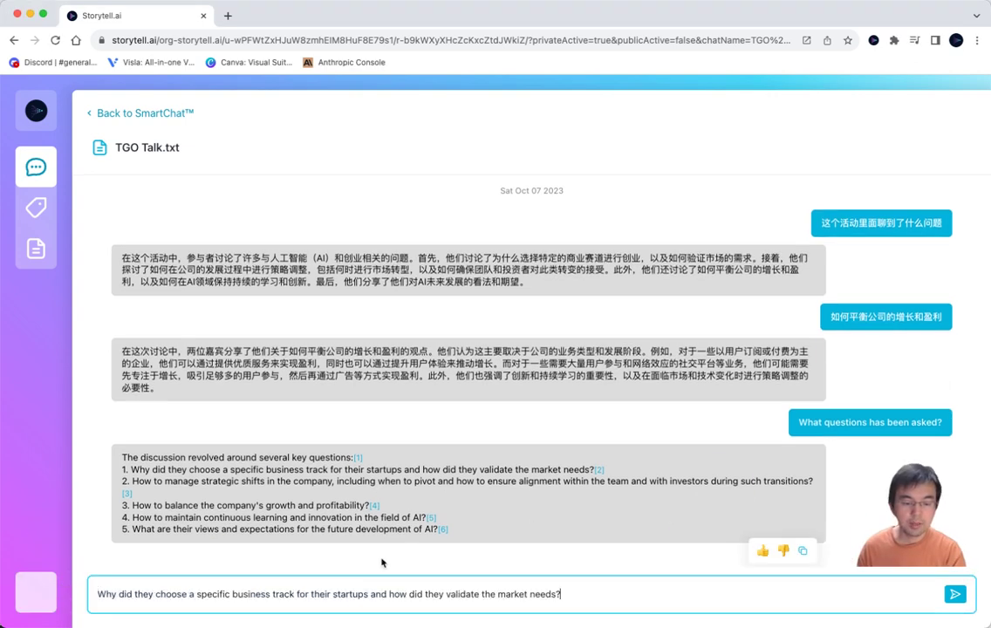
key(Return)
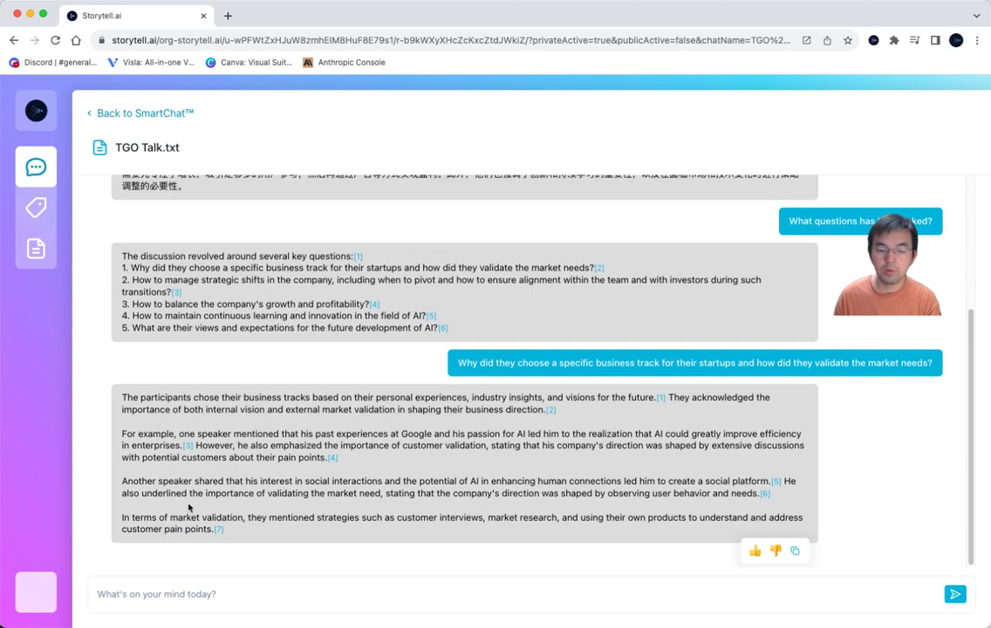
Step: Ask the chat 'how to do market validation effectively?'
drag(172, 516, 236, 517)
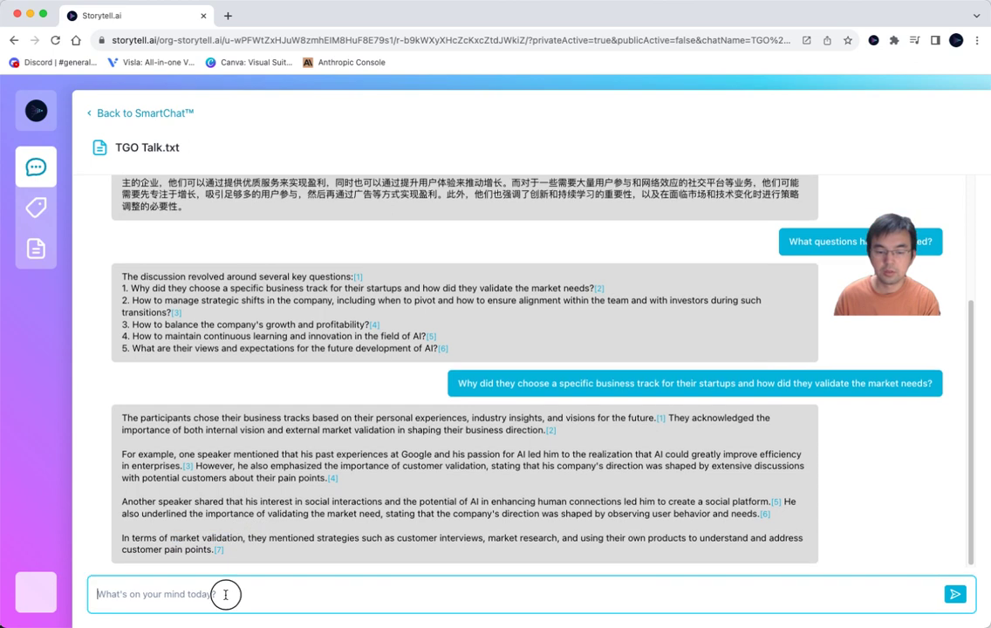
click(223, 592)
text(how)
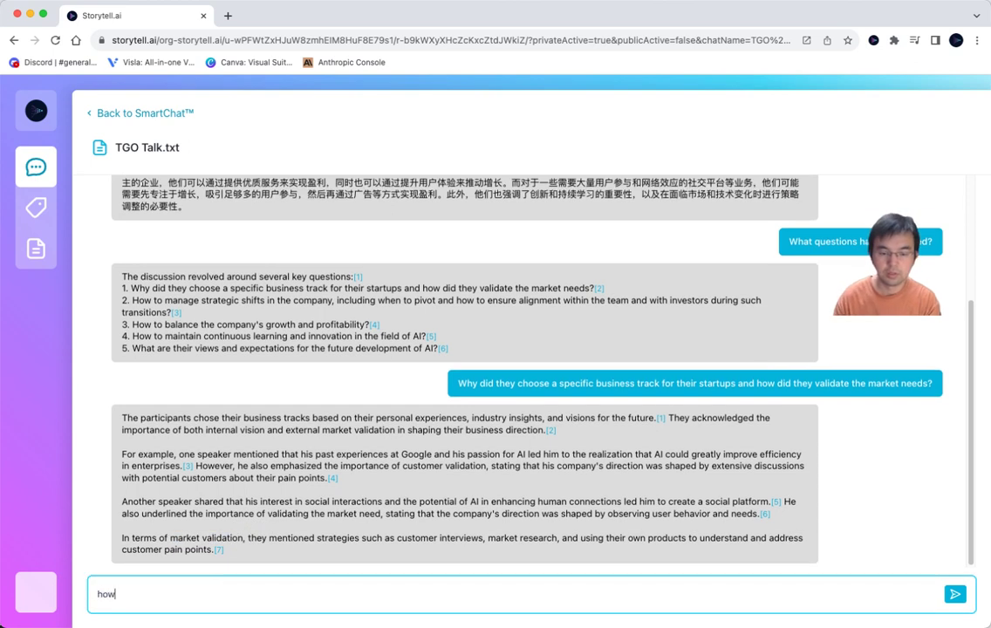
text( to do market validation effe)
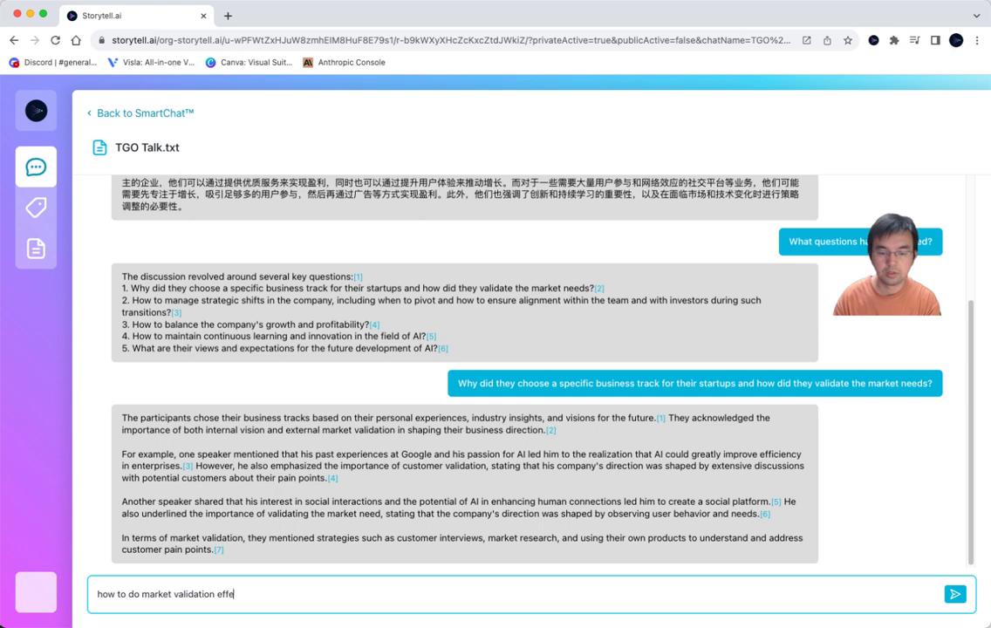
text(ctively?)
key(Return)
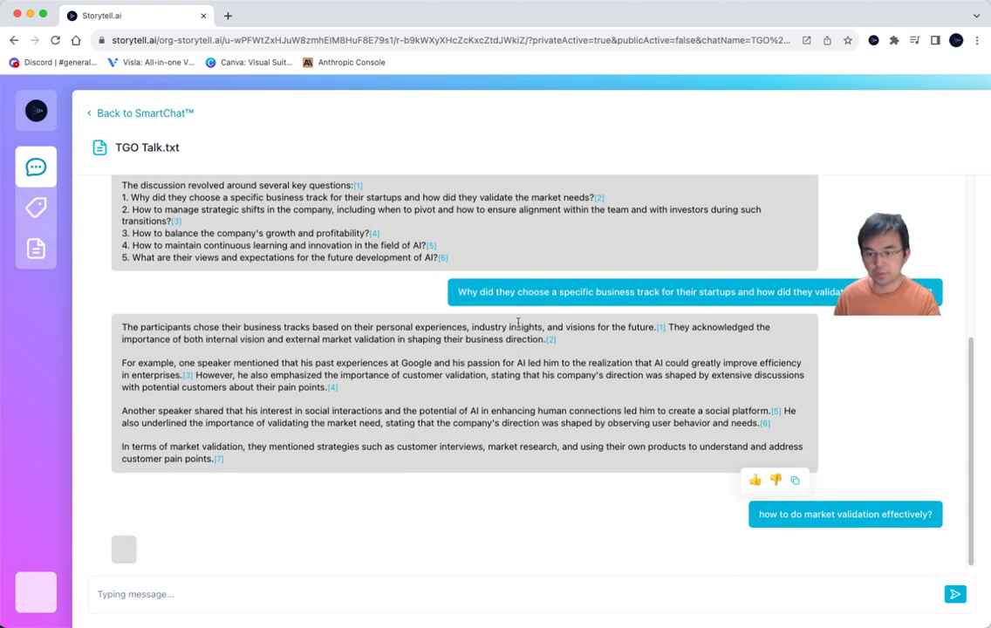
Step: Scroll through the chat, selecting text in the questions list and the business-track answer
scroll(436, 318, up, 3)
scroll(333, 307, down, 1)
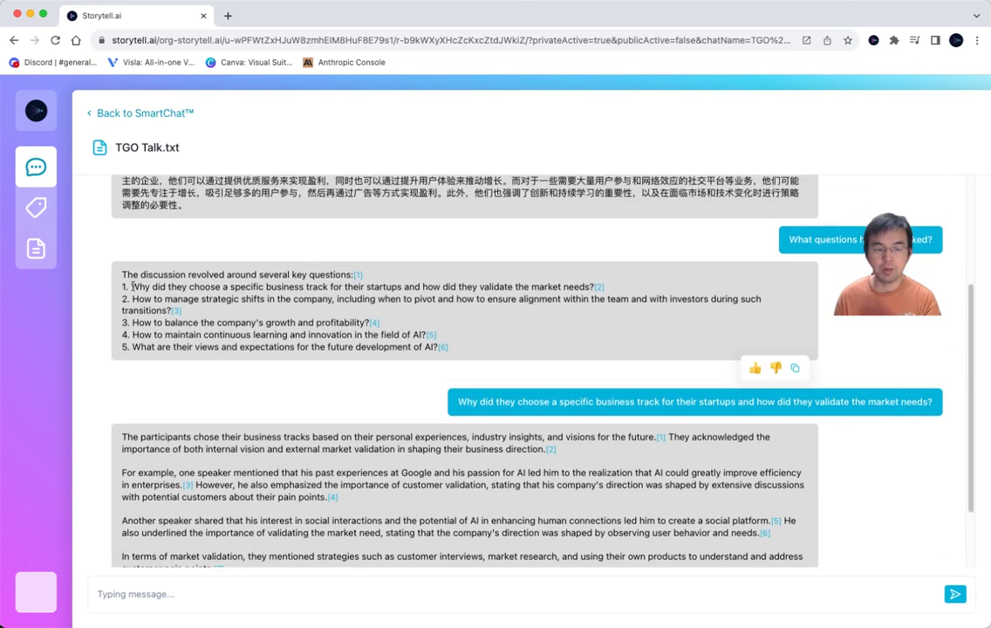
drag(128, 286, 472, 299)
click(436, 310)
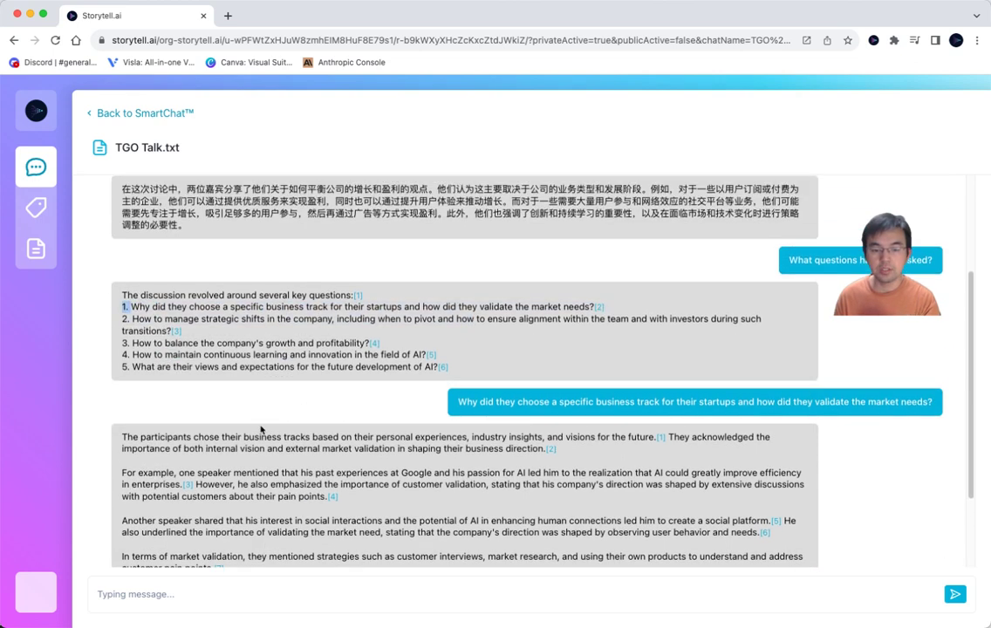
scroll(261, 431, down, 1)
drag(122, 418, 288, 525)
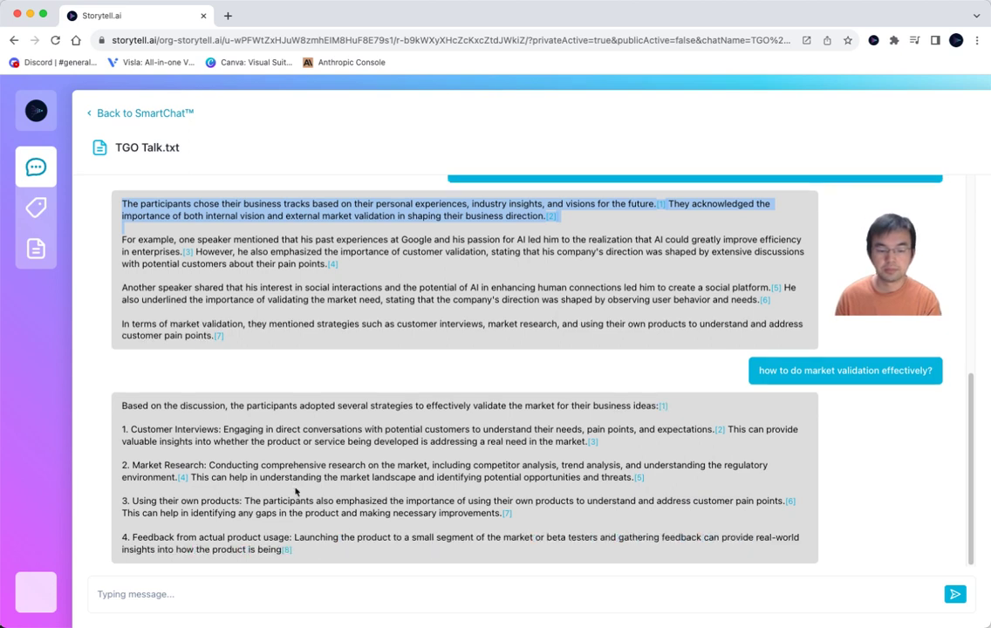
scroll(296, 493, up, 5)
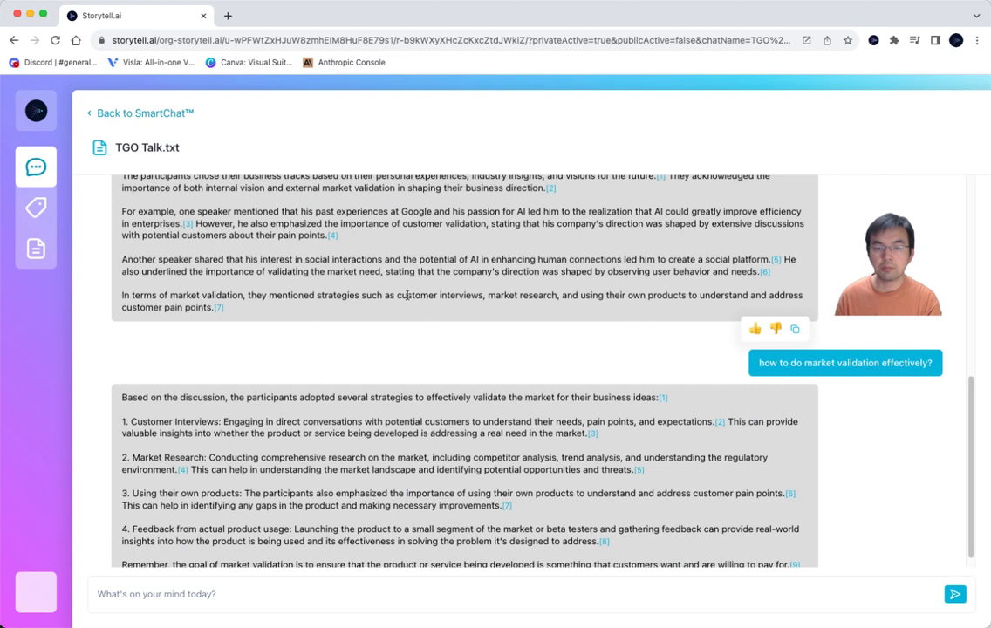
scroll(367, 297, up, 5)
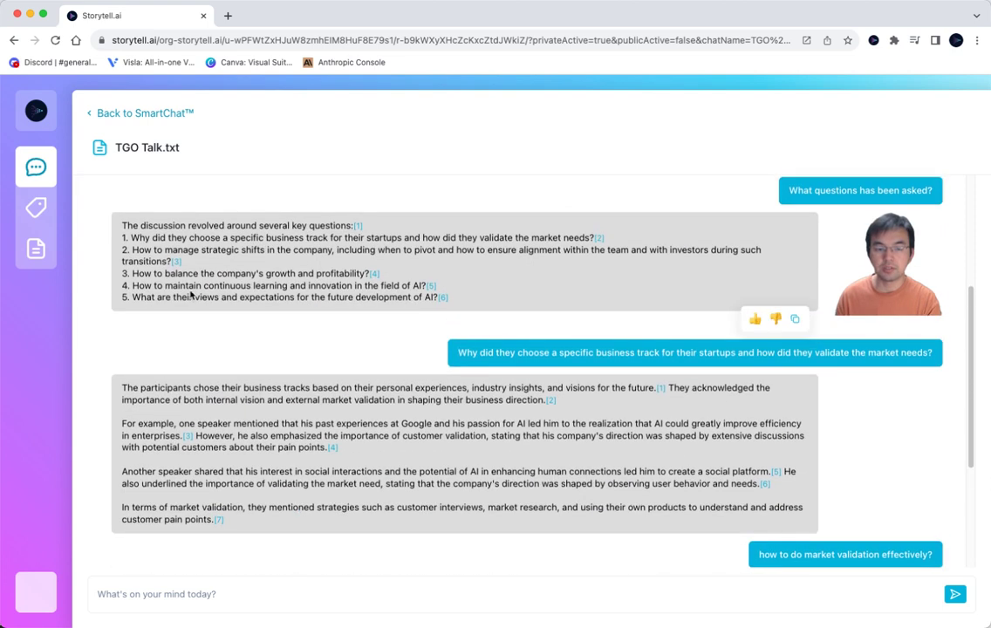
Step: Send listed question 4 on continuous learning and innovation in AI, adding a question mark
drag(132, 285, 423, 283)
key(super+c)
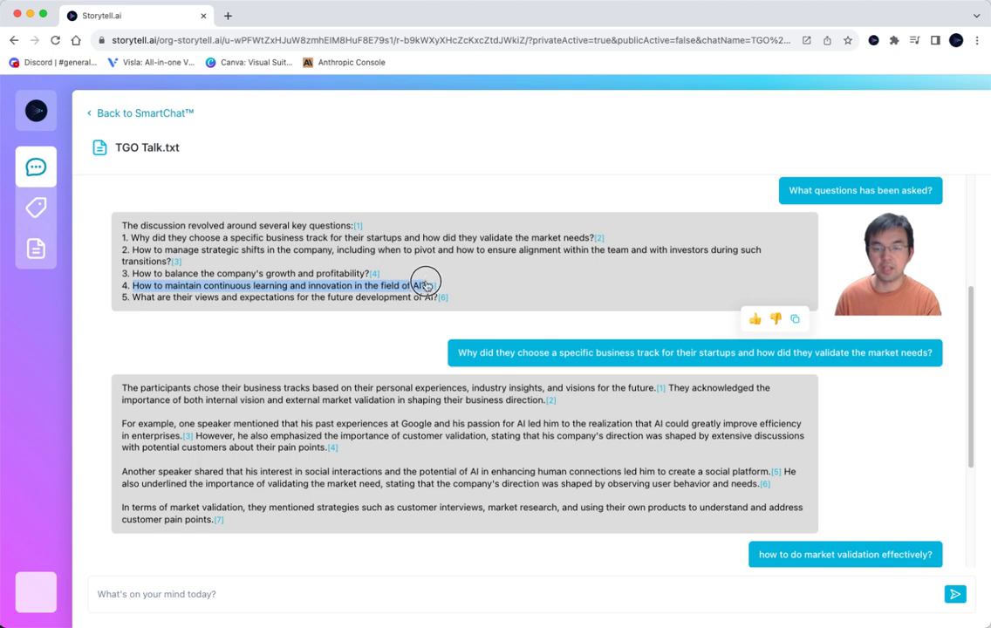
click(386, 596)
key(super+v)
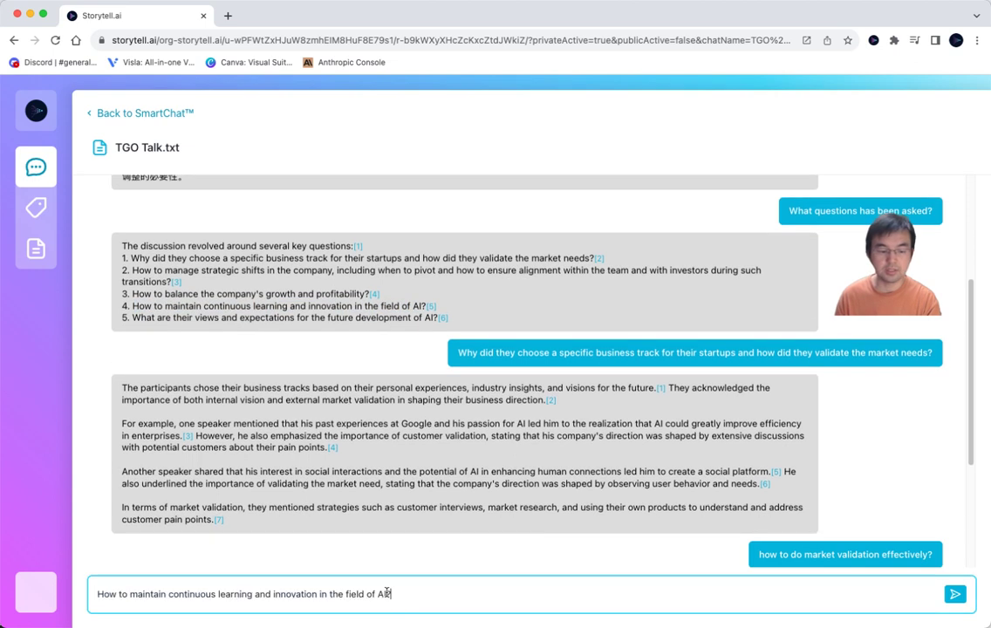
text(?)
key(Return)
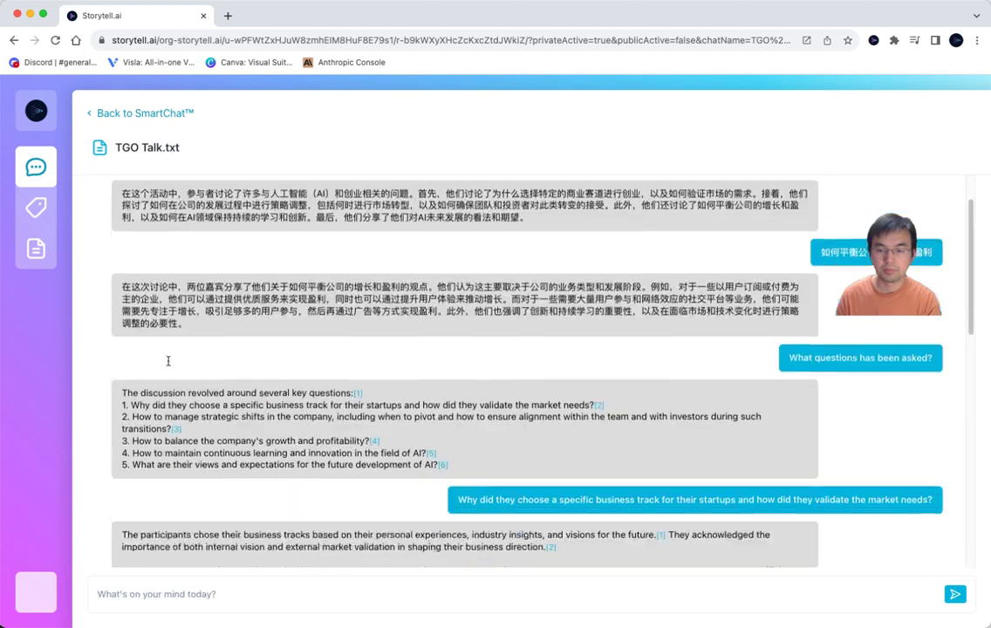
Step: Select text in the six-strategy answer and place the cursor in the message box
drag(131, 385, 220, 386)
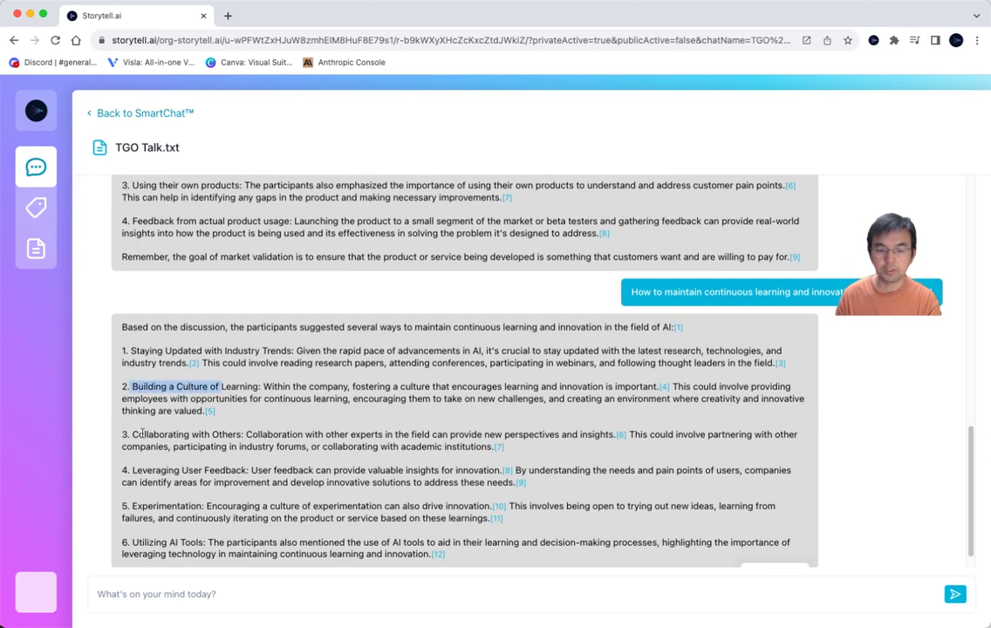
double_click(155, 542)
click(219, 589)
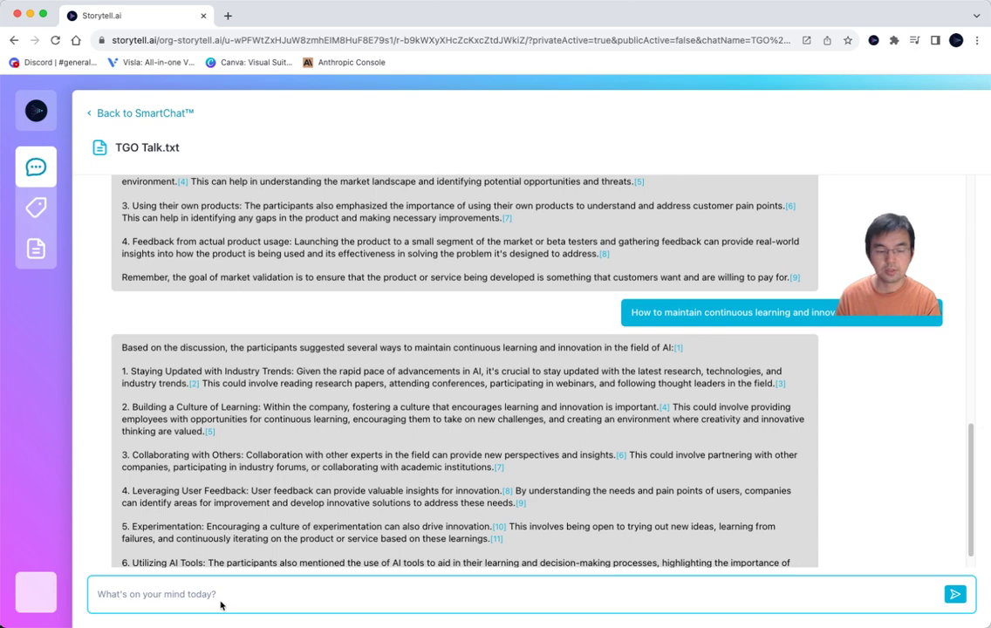
scroll(262, 393, up, 10)
scroll(263, 360, down, 15)
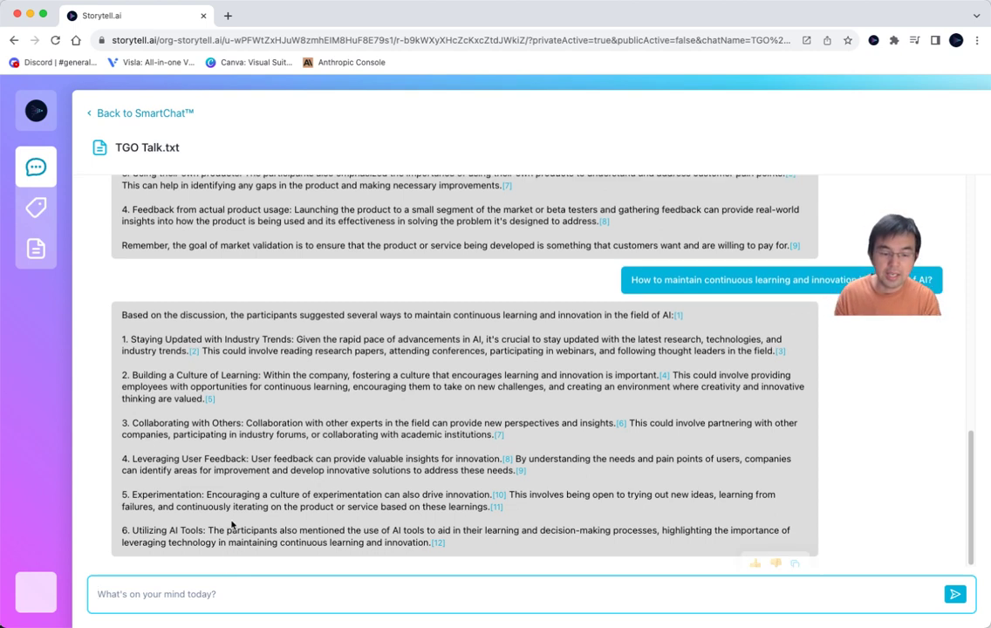
Step: Request a 500-word document describing the opportunities and challenges of applying AI in business
click(229, 595)
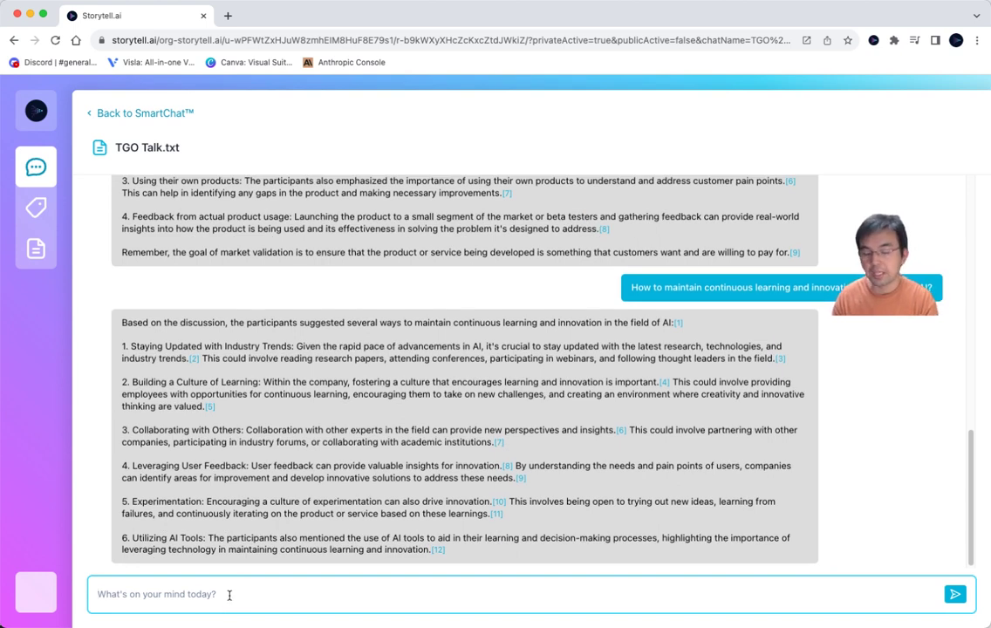
text(create )
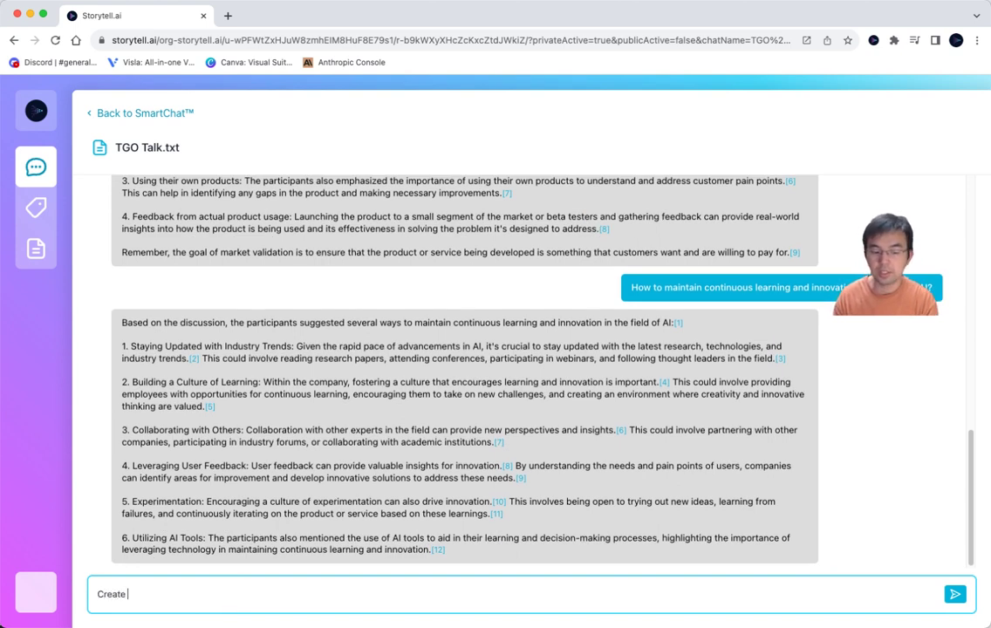
text(a document)
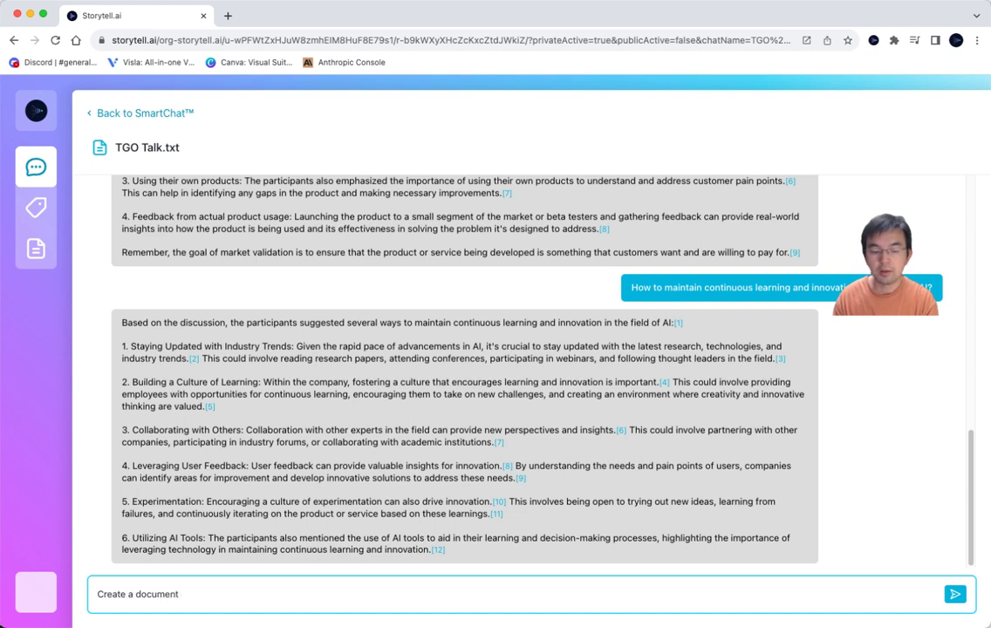
text( to descript t)
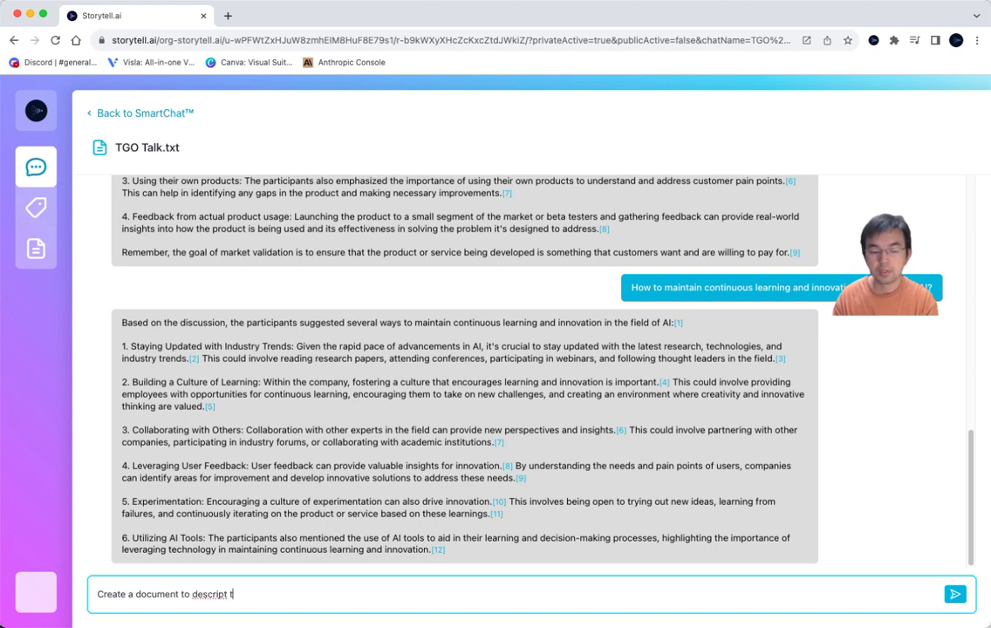
text(he challenges and)
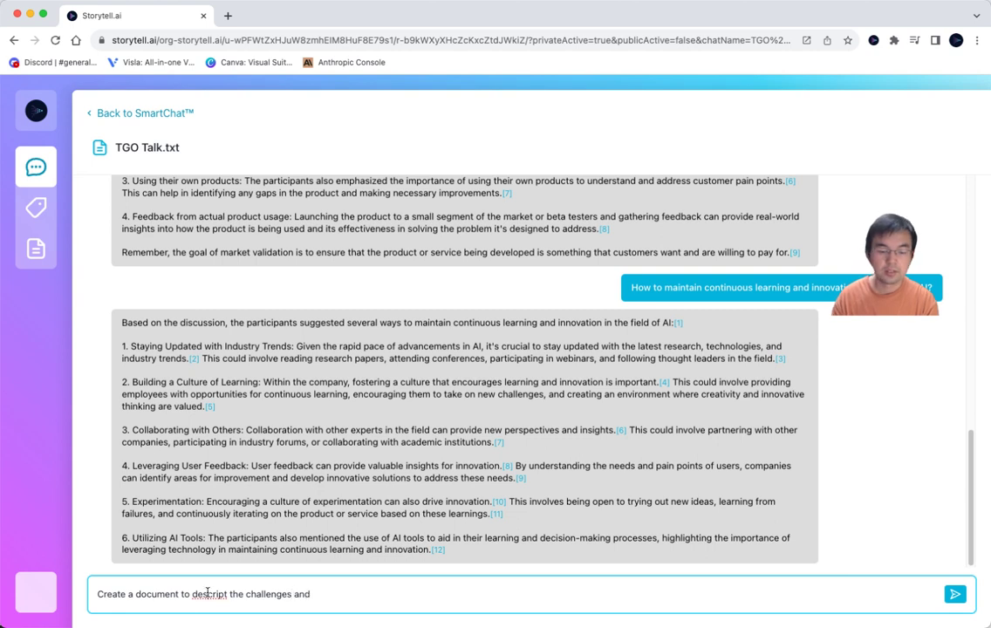
right_click(211, 594)
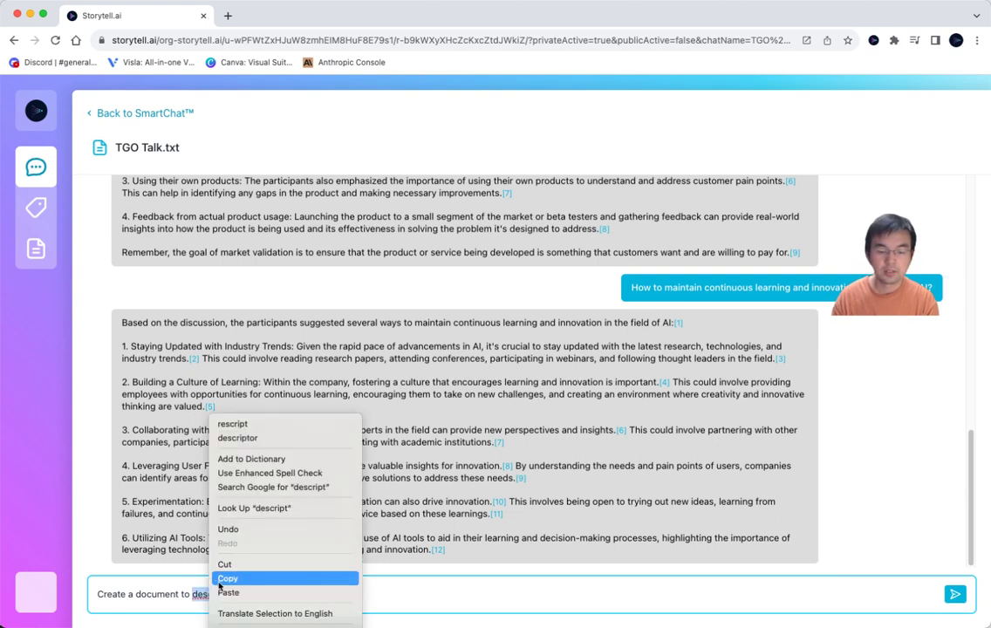
click(194, 594)
double_click(273, 597)
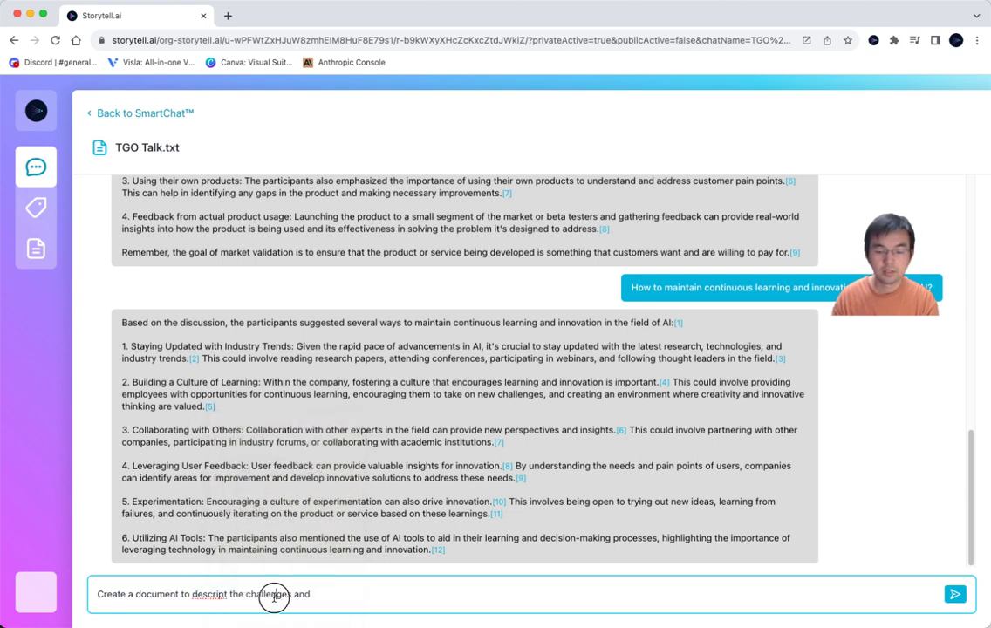
text(oppor)
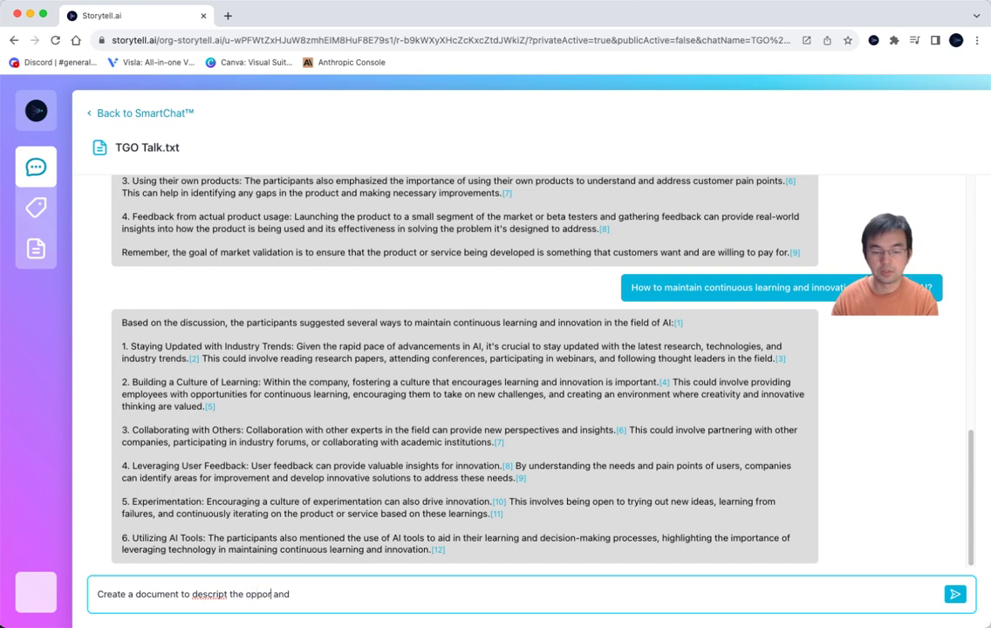
key(BackSpace)
key(BackSpace)
text(ortunities)
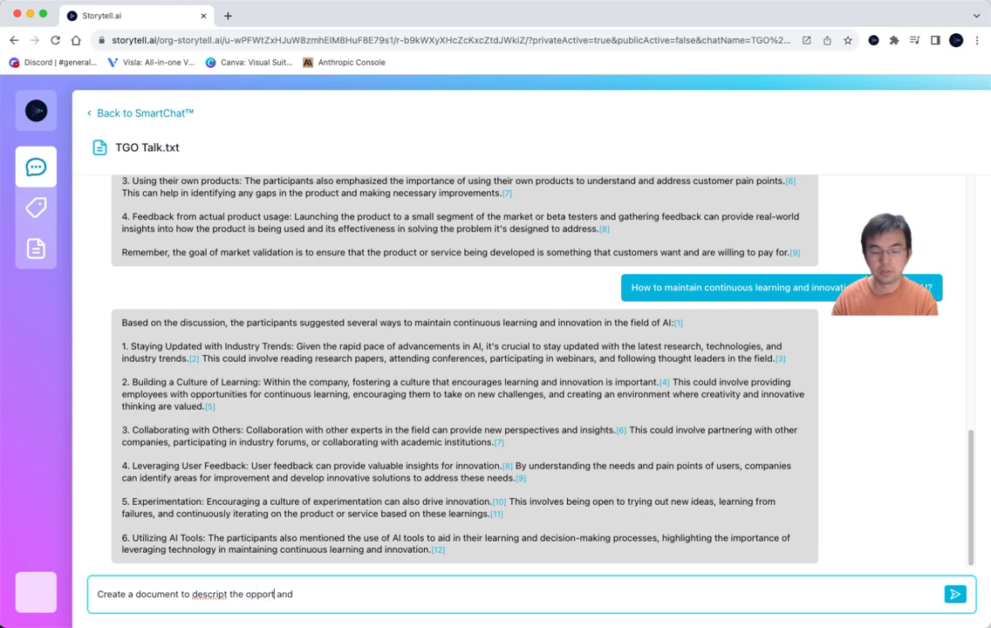
text( and challenges of ap)
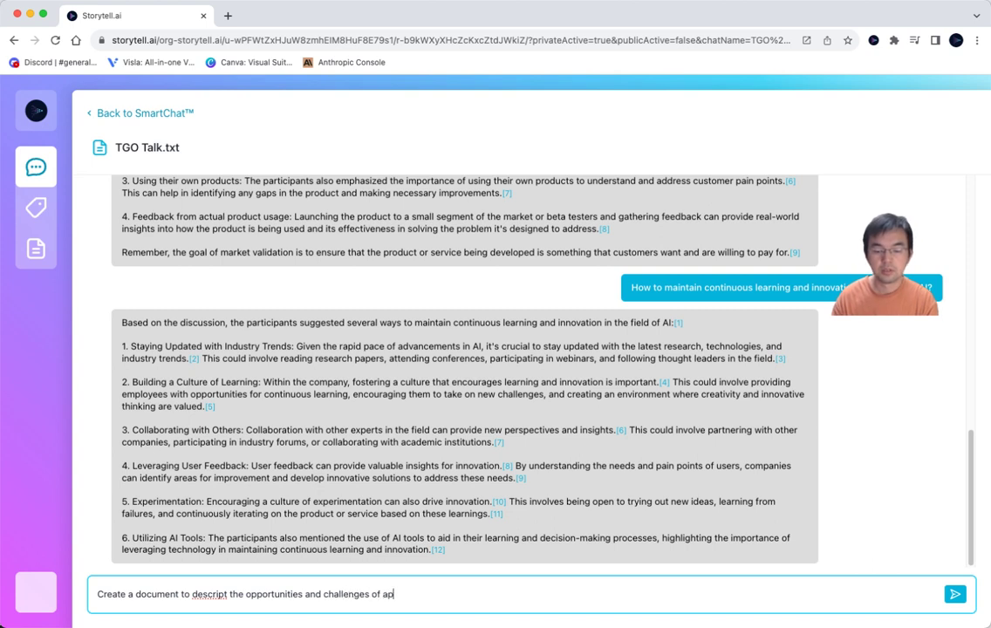
text(plying AI)
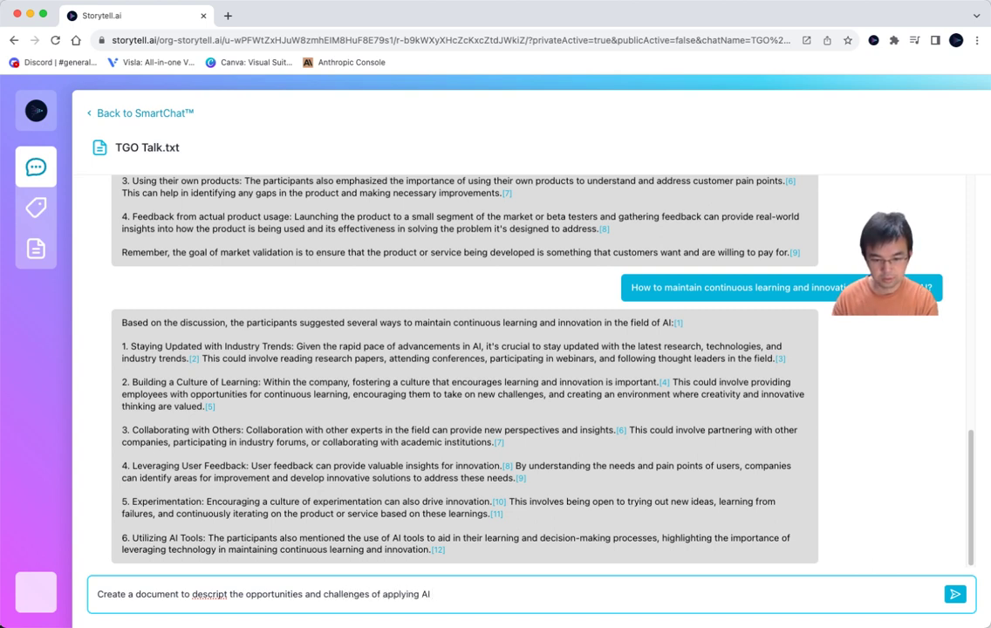
text( in businesses)
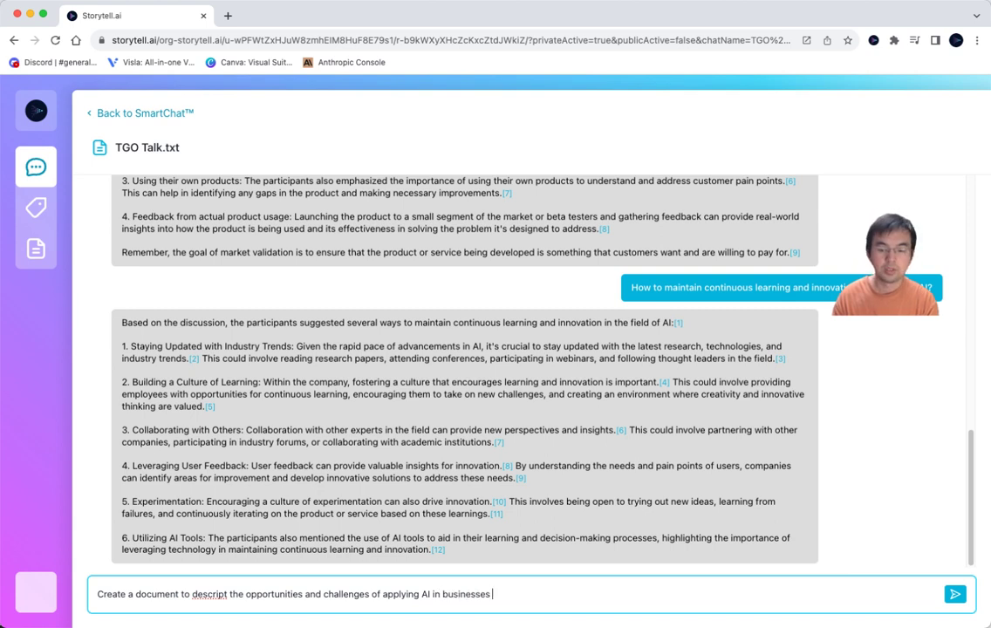
double_click(209, 594)
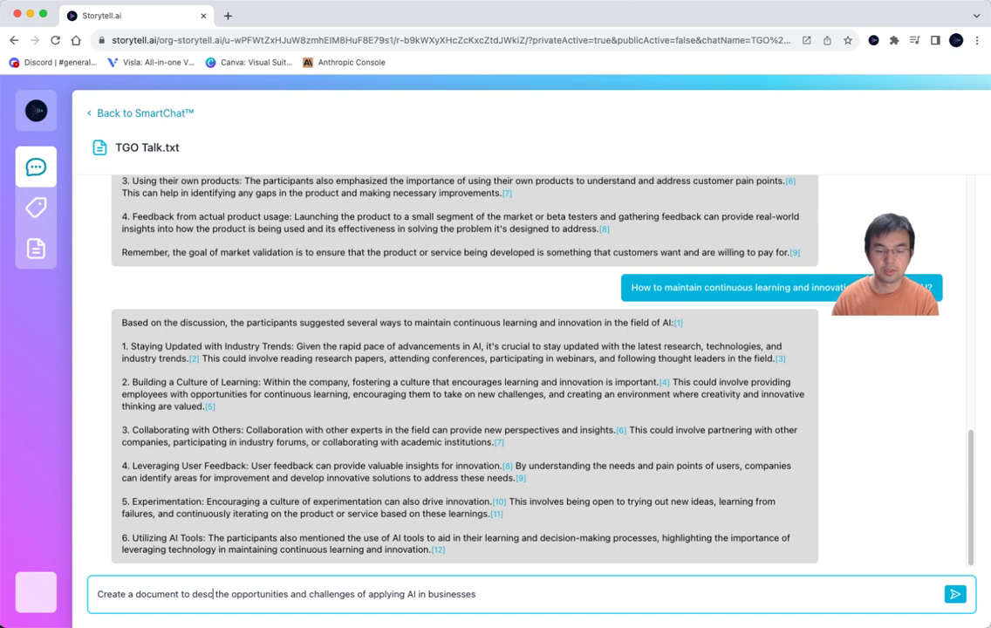
text(ibe)
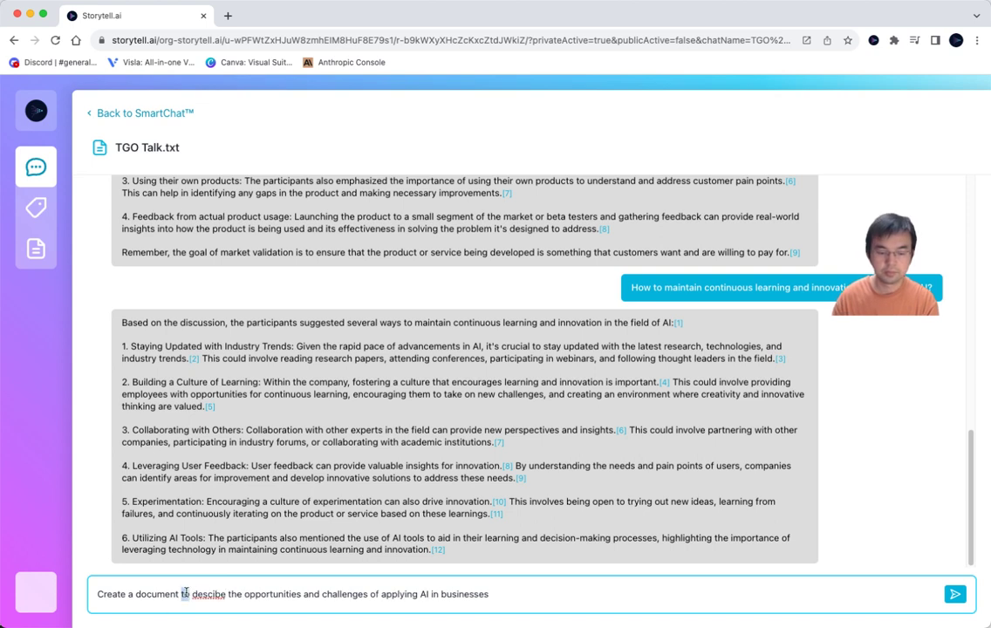
text(of 500 words)
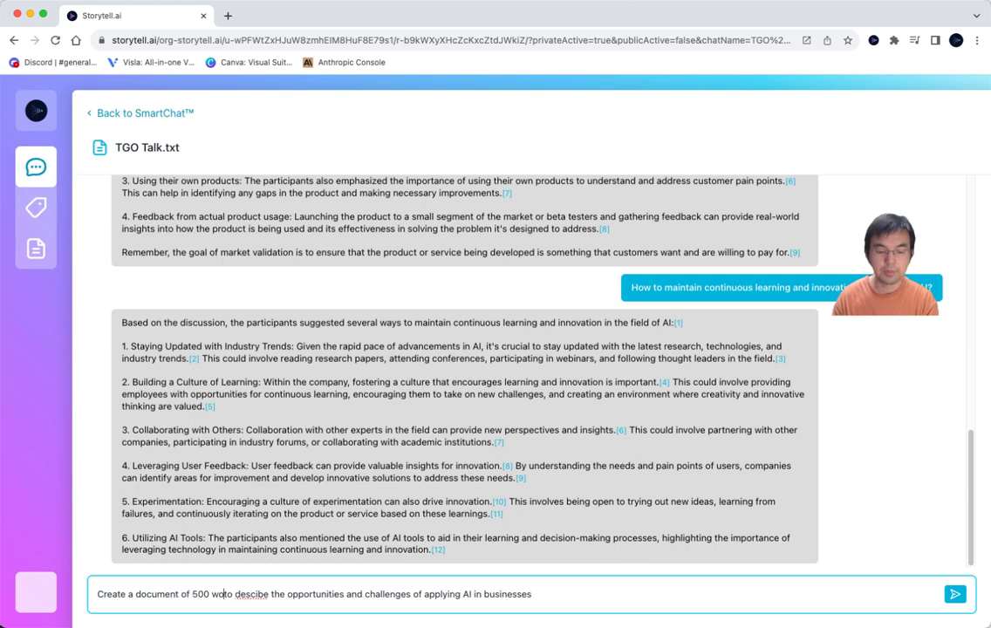
key(Return)
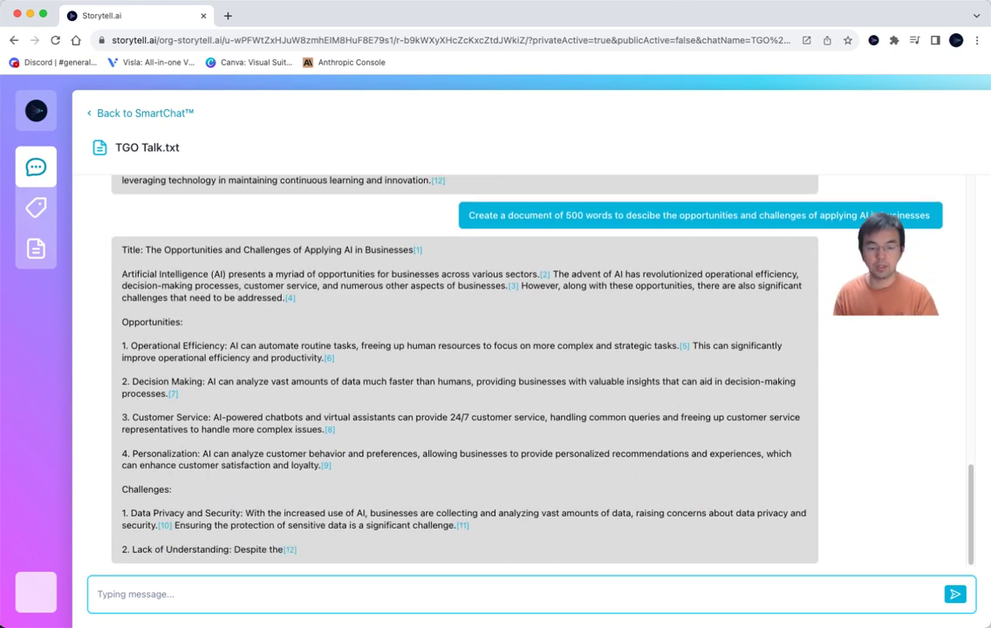
Step: Scroll up through the earlier questions and answers, then back down to the generated document
scroll(202, 473, up, 4)
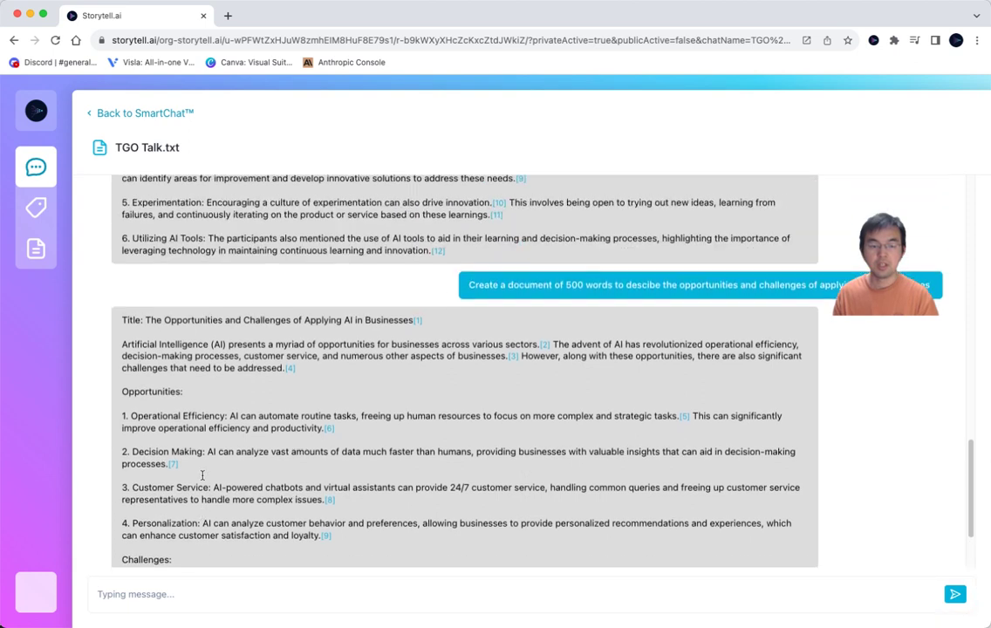
scroll(202, 478, up, 10)
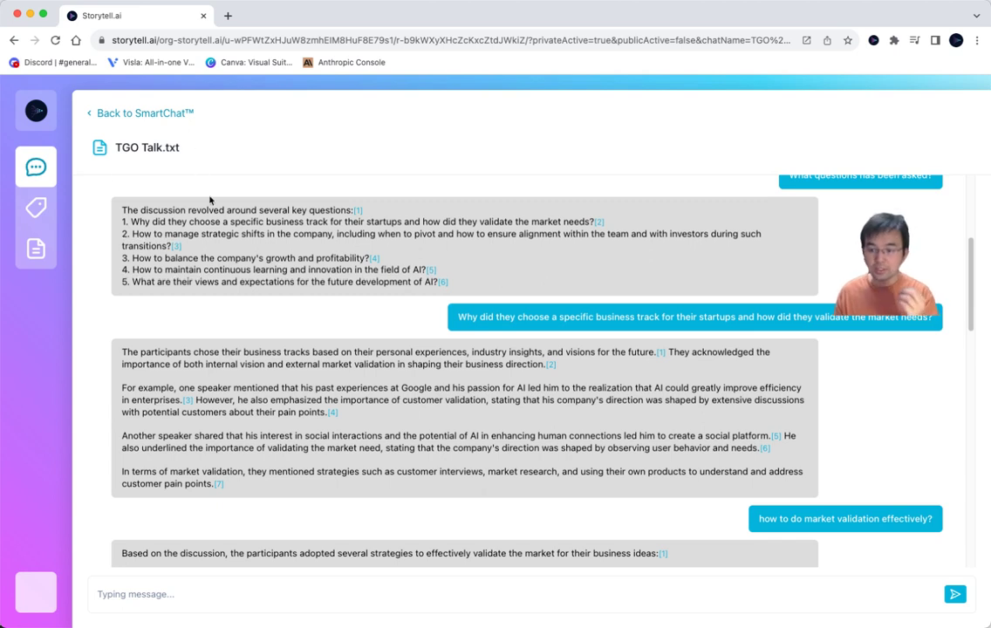
scroll(230, 247, down, 5)
mouse_move(231, 248)
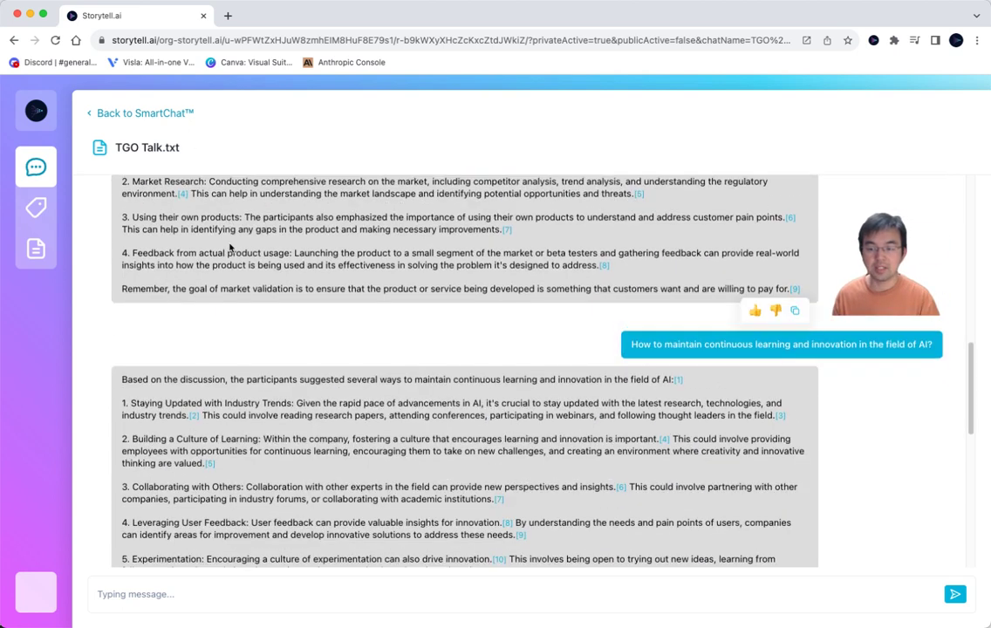